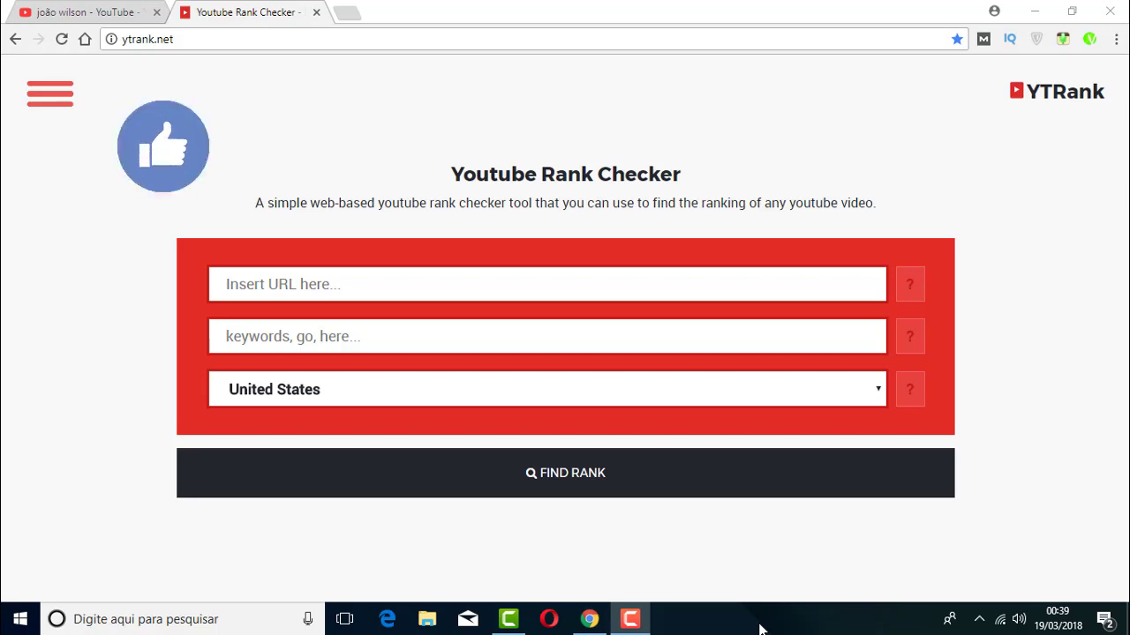
Open the 'Como Indexar Backlinks - Segredo Revelado' video from the channel's uploads in a new tab and view it
left_click(95, 12)
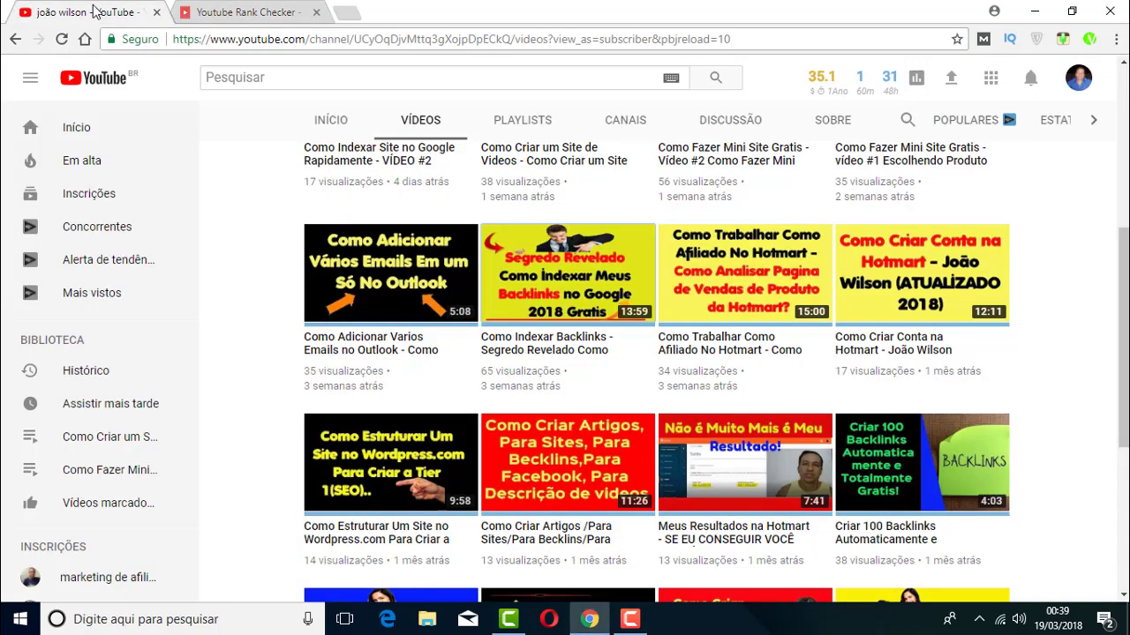
right_click(524, 273)
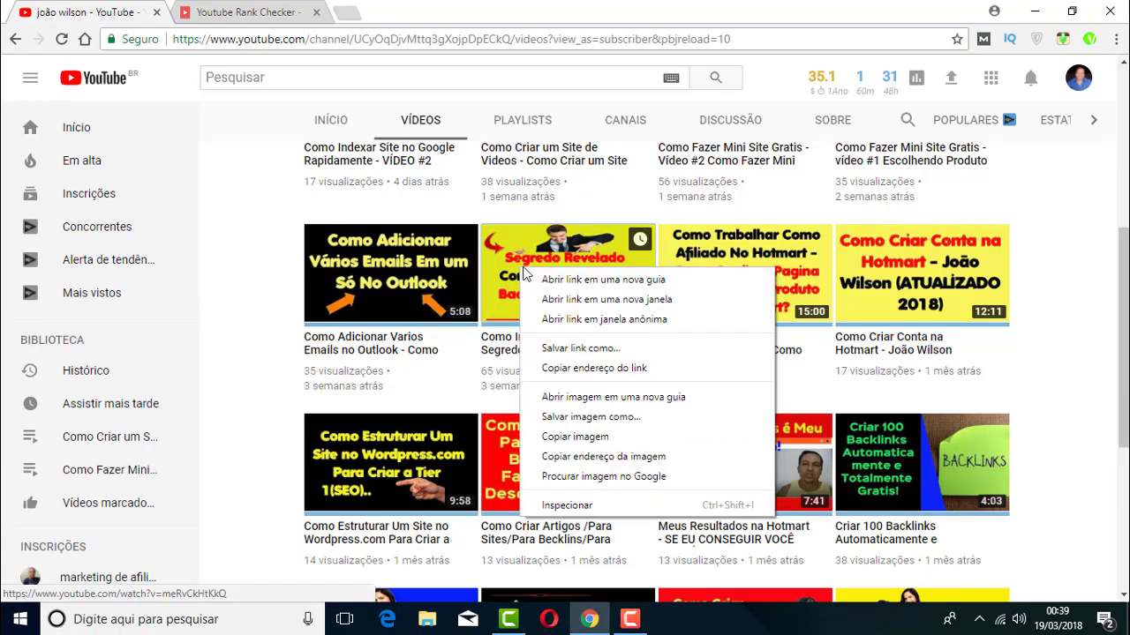
left_click(582, 280)
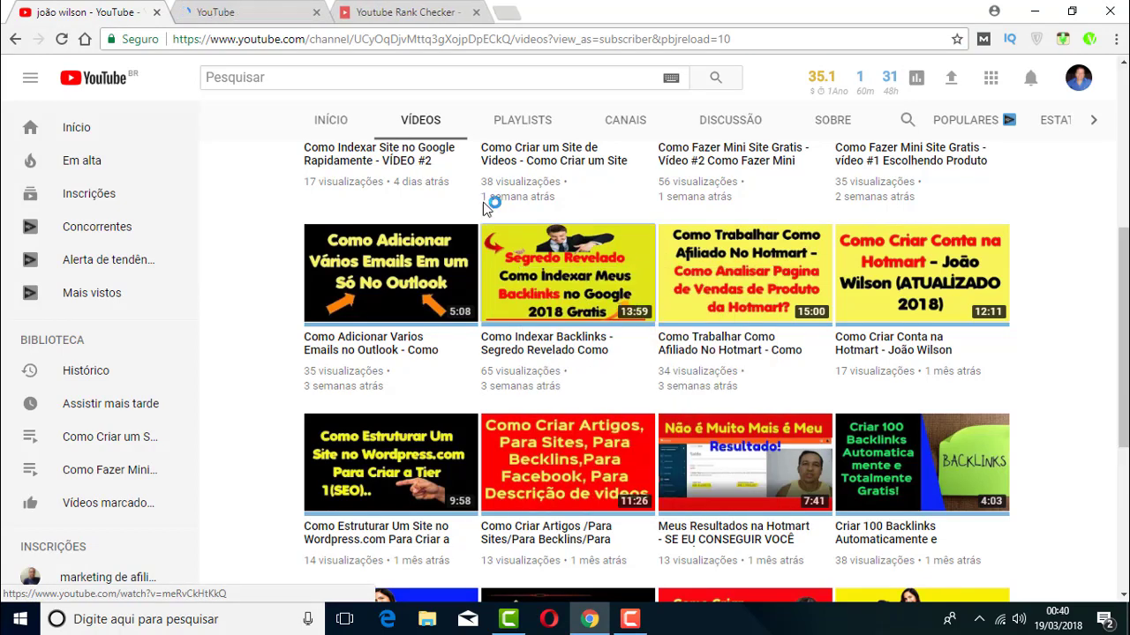
left_click(236, 13)
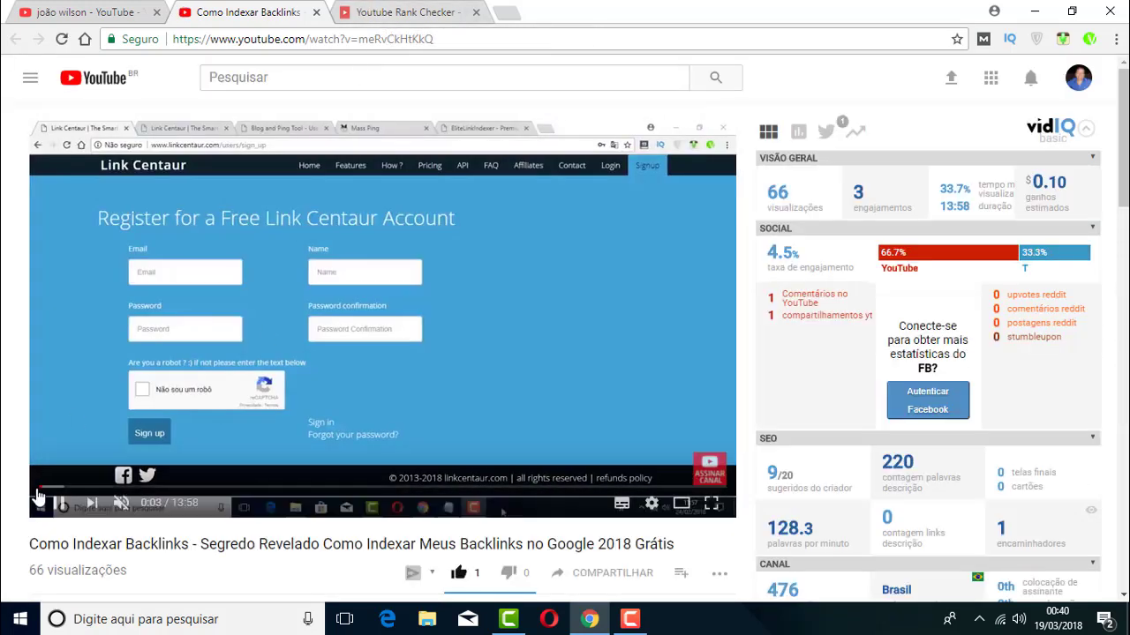
Pause the video and paste its YouTube address into the YTRank URL field
left_click(60, 504)
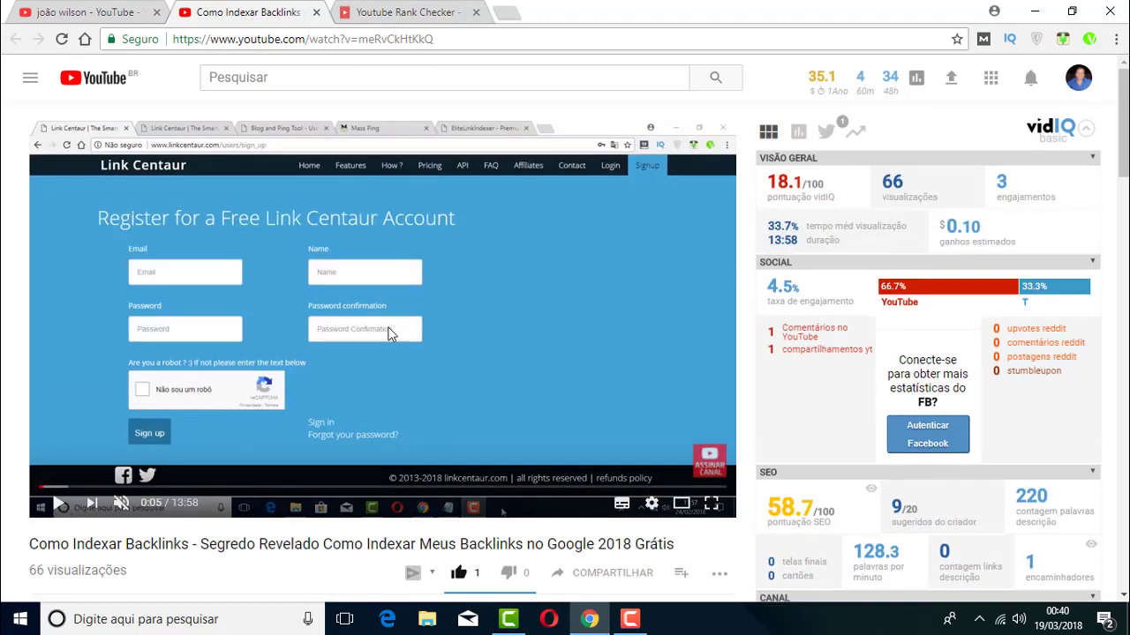
left_click(453, 38)
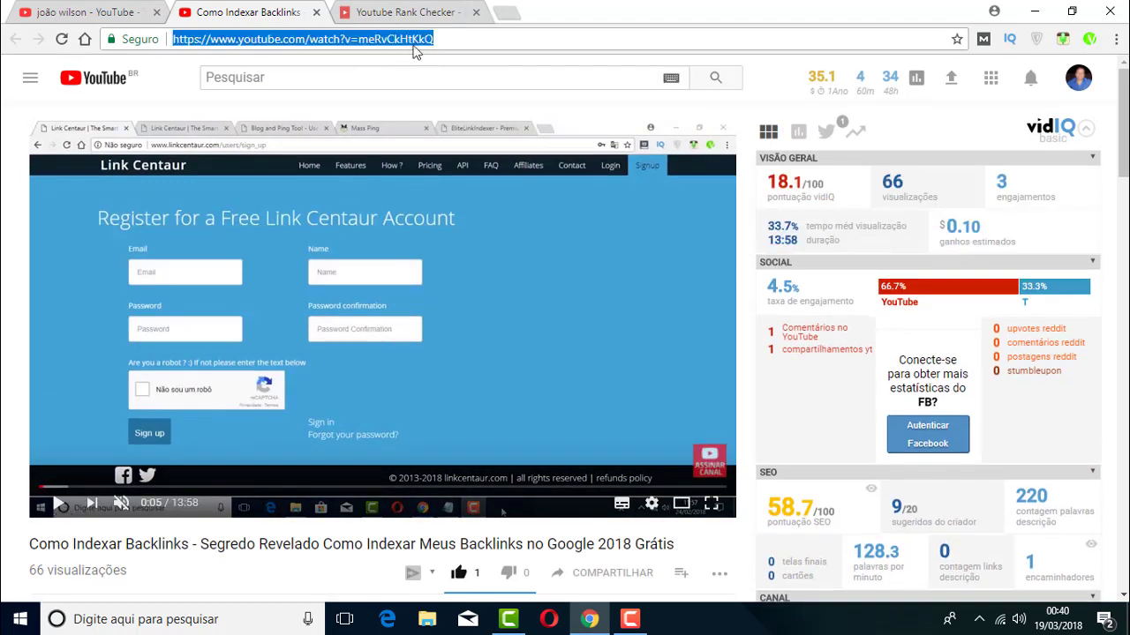
right_click(380, 43)
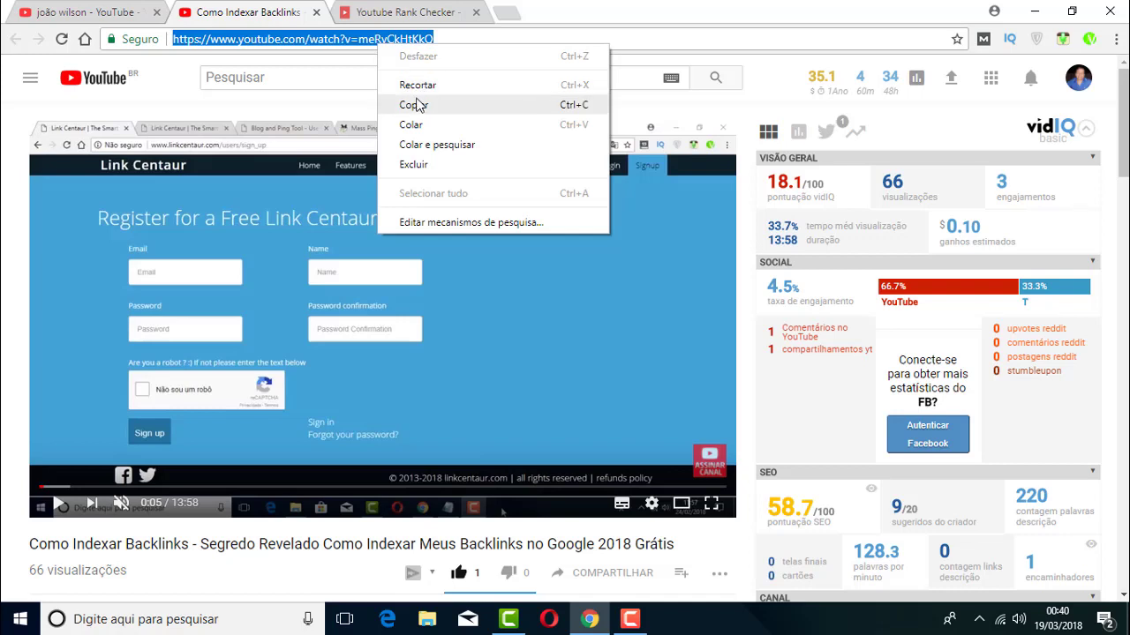
left_click(420, 104)
left_click(409, 17)
left_click(285, 282)
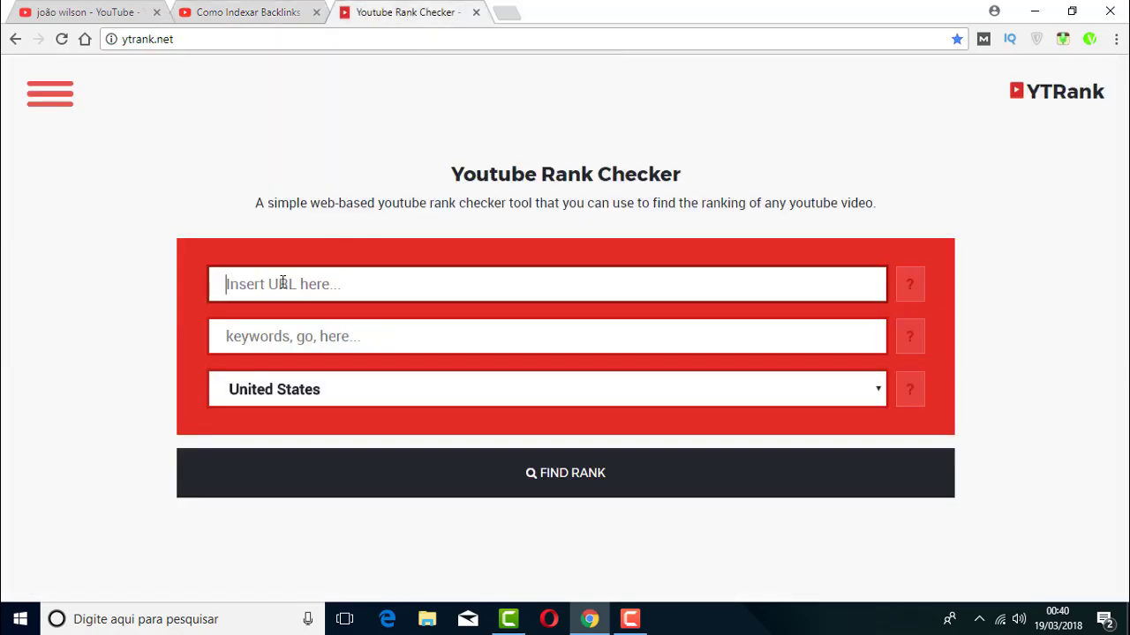
right_click(282, 283)
left_click(335, 386)
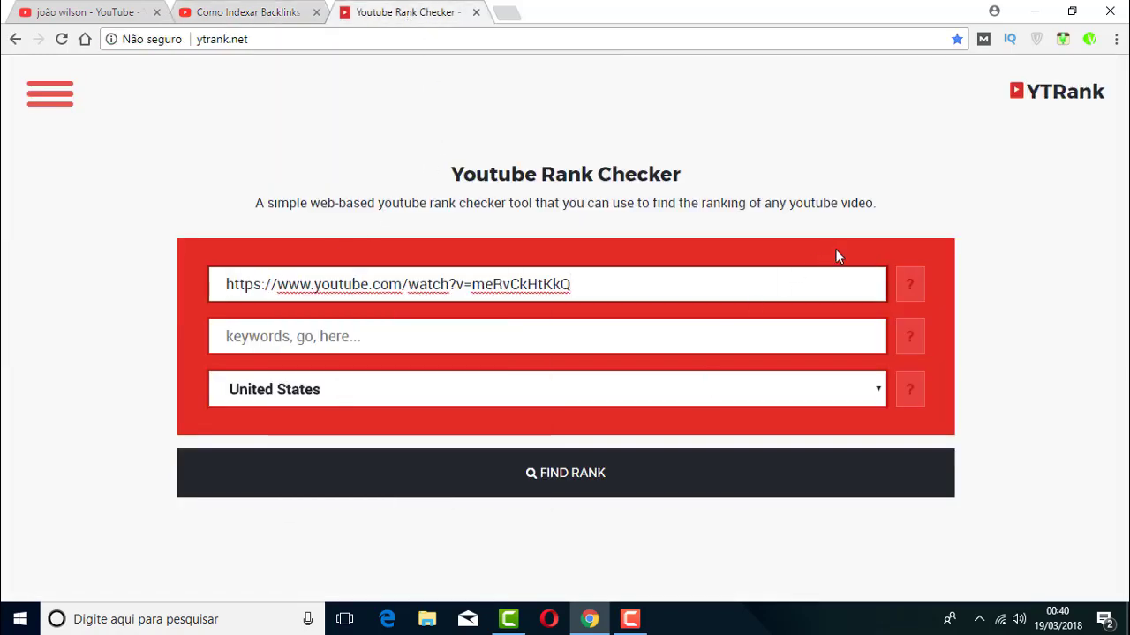
Copy 'Como Indexar Backlinks' from the video title into the YTRank keywords field
left_click(254, 10)
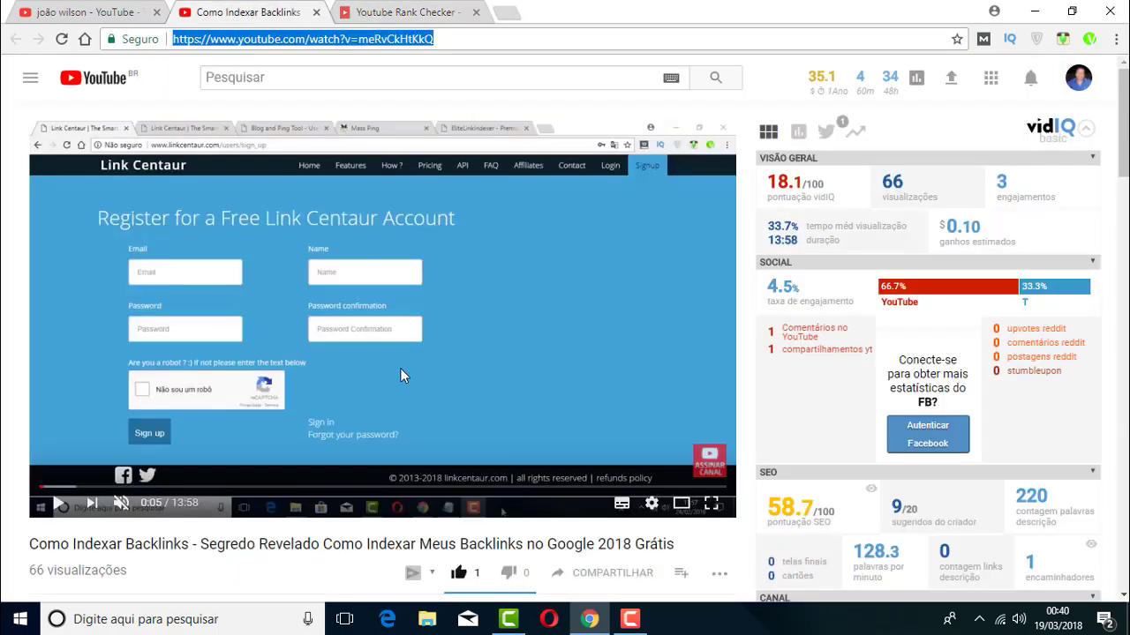
scroll(398, 375, "down", 4)
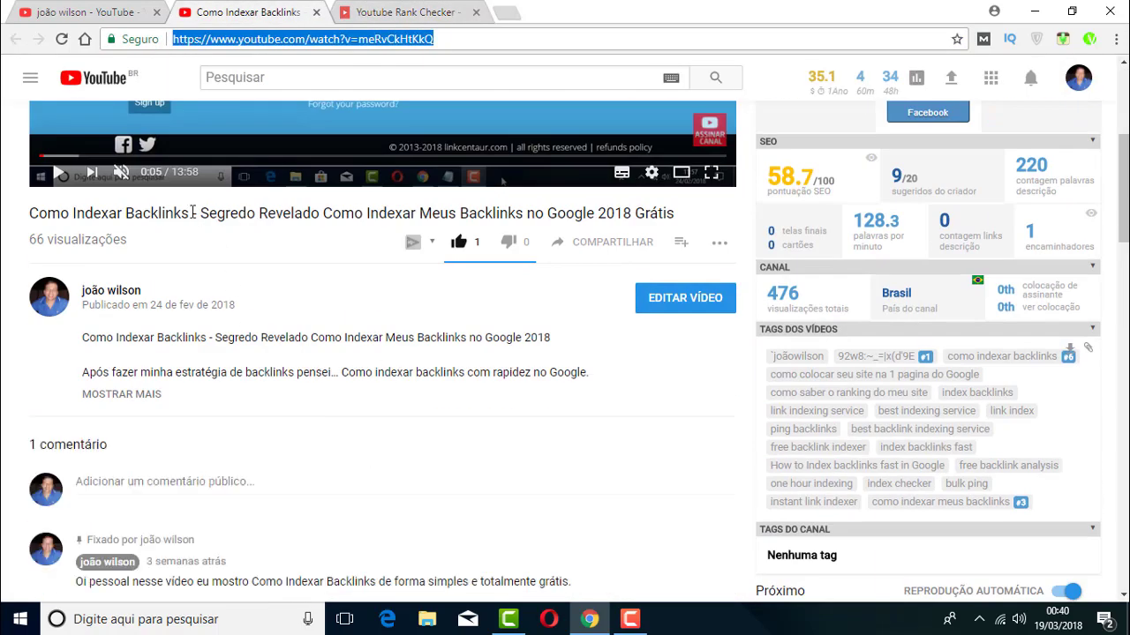
left_click_drag(193, 212, 2, 213)
right_click(70, 215)
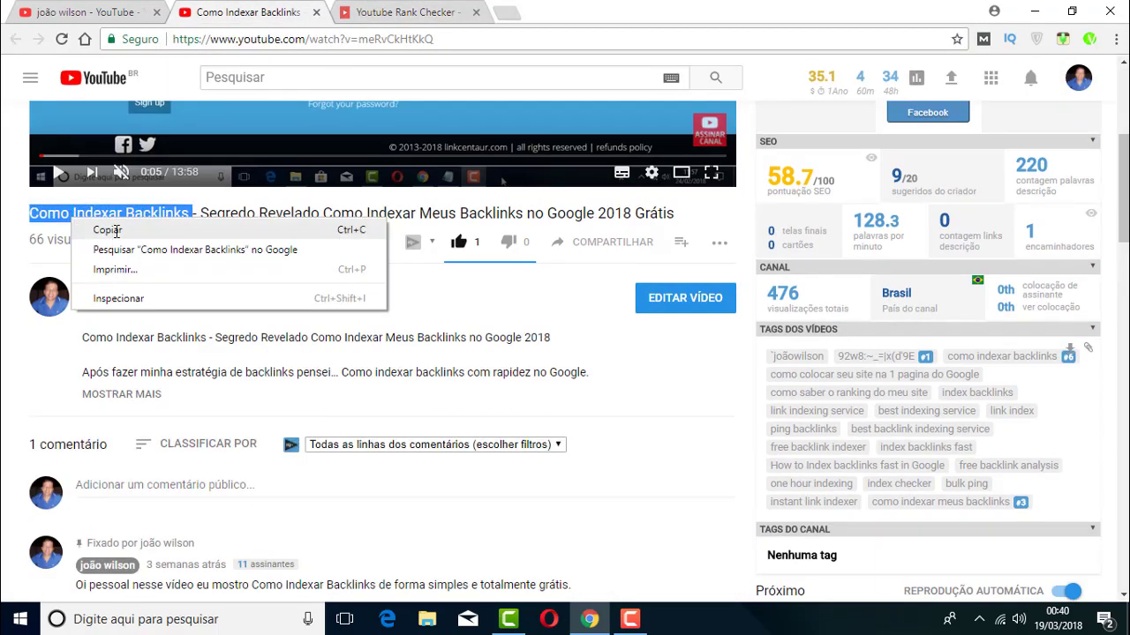
left_click(112, 228)
left_click(416, 9)
left_click(296, 337)
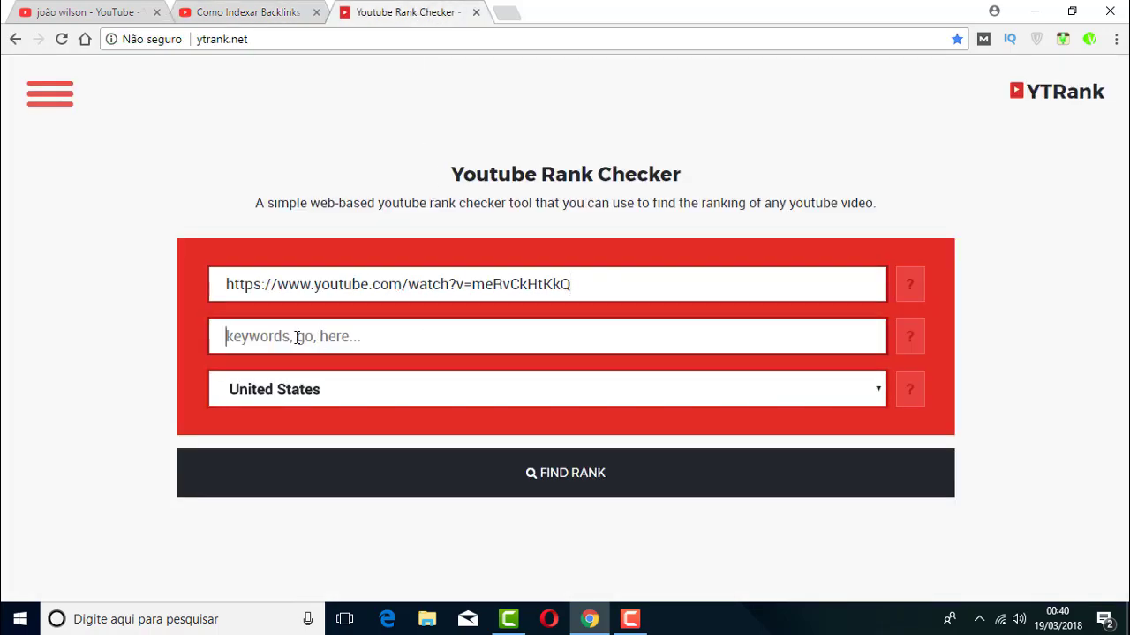
right_click(296, 338)
left_click(302, 438)
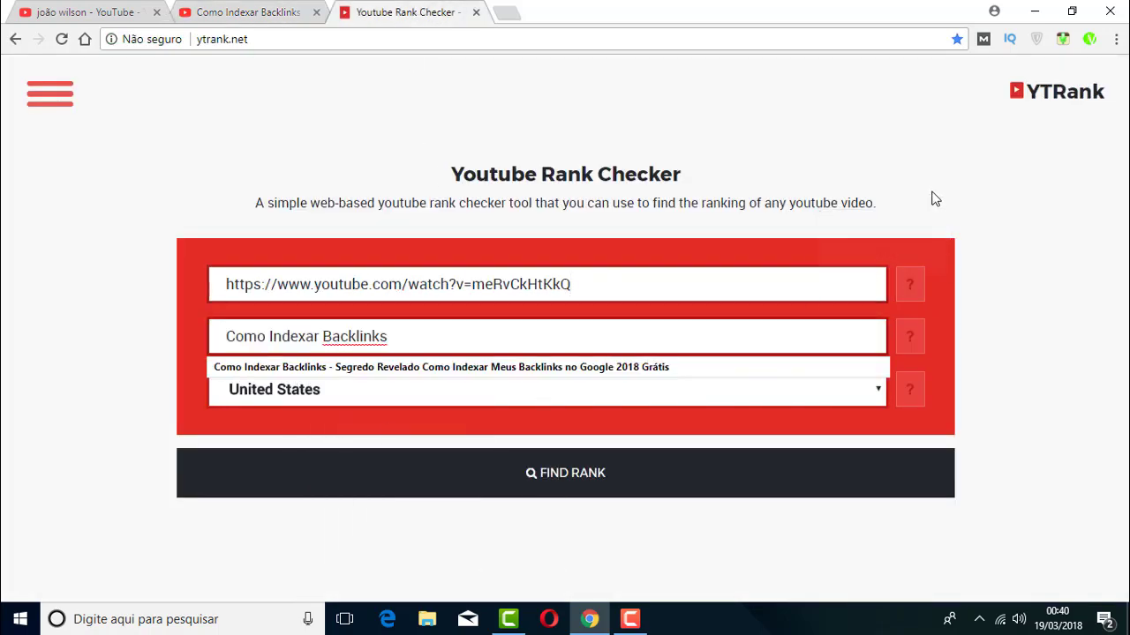
left_click(971, 180)
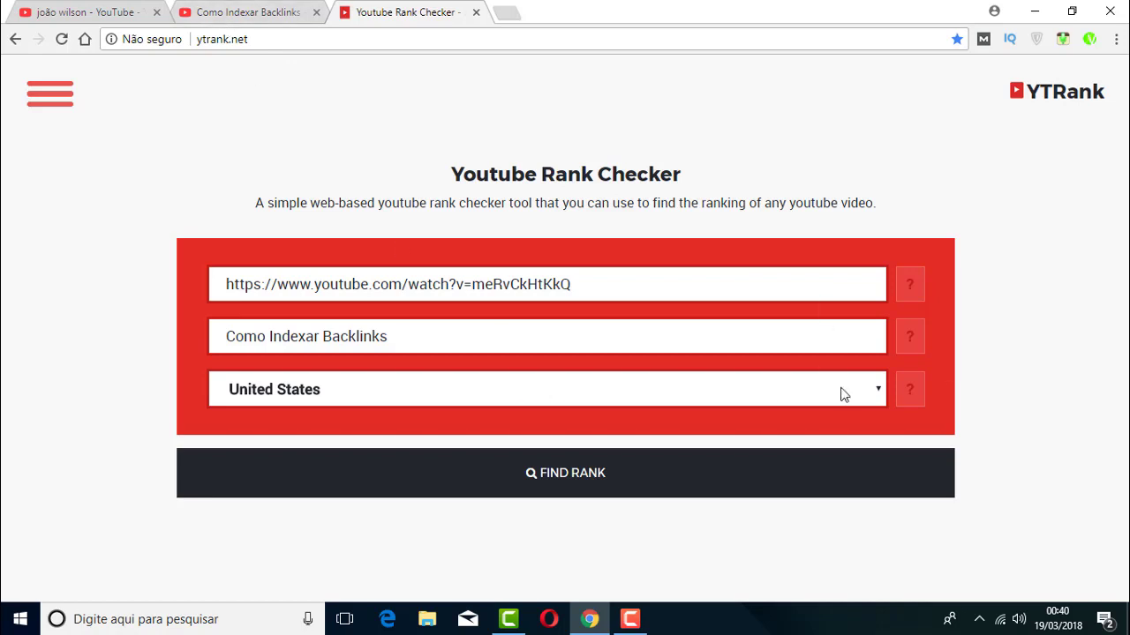
Choose Brazil as the search country and run FIND RANK
mouse_move(916, 399)
left_click(878, 391)
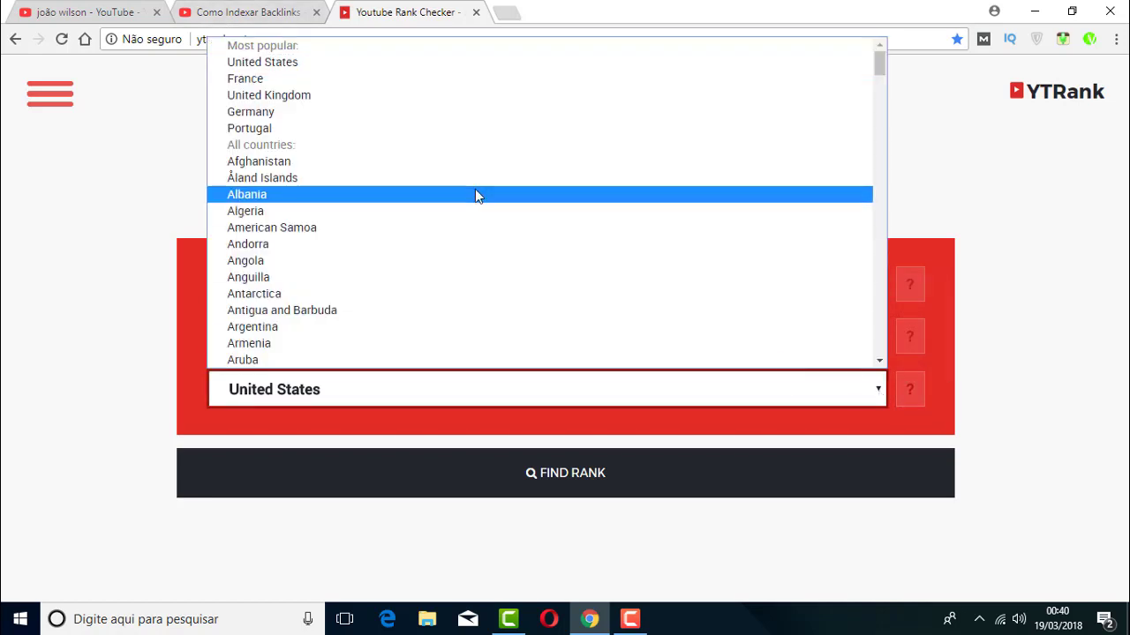
scroll(475, 194, "down", 4)
scroll(475, 196, "down", 2)
scroll(475, 196, "down", 2)
scroll(475, 196, "down", 2)
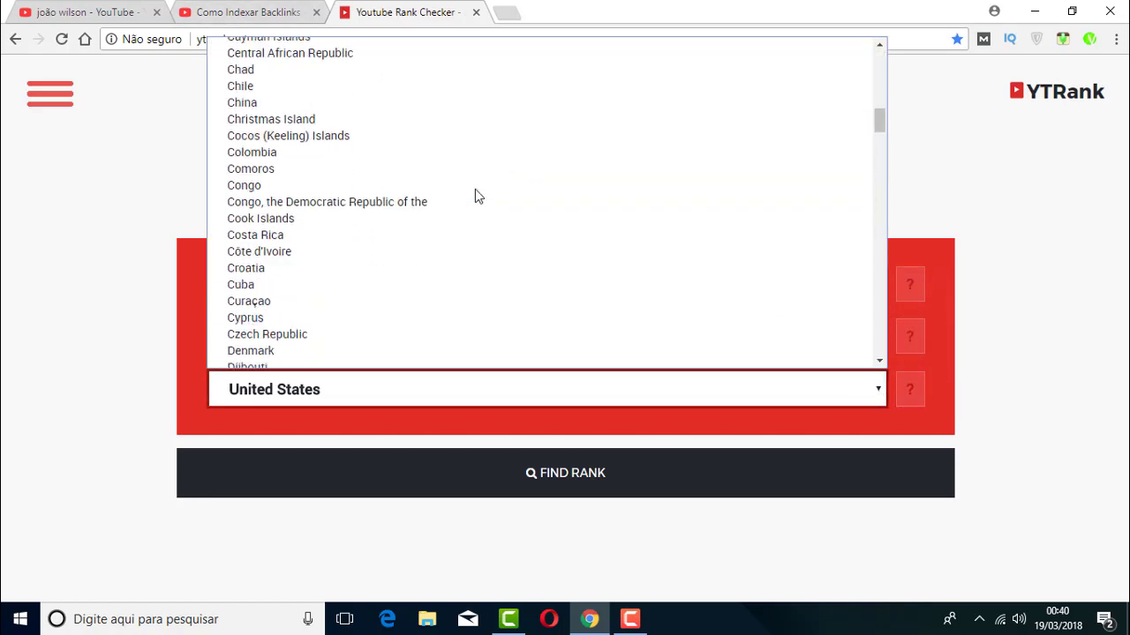
scroll(475, 196, "down", 2)
scroll(474, 196, "up", 4)
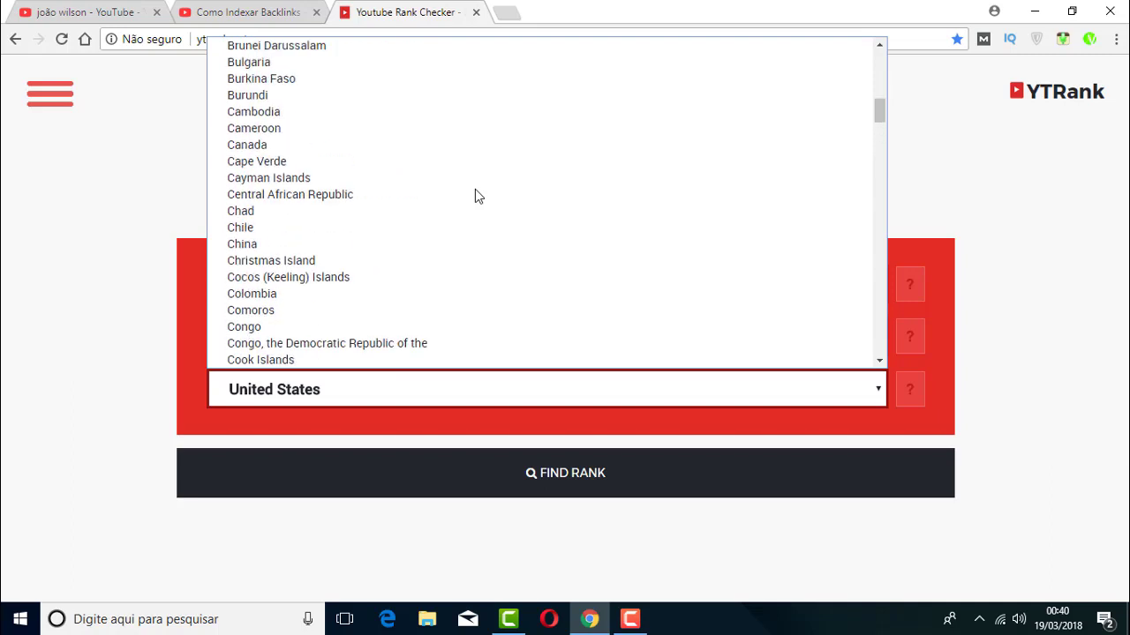
scroll(475, 196, "up", 2)
scroll(475, 196, "up", 2)
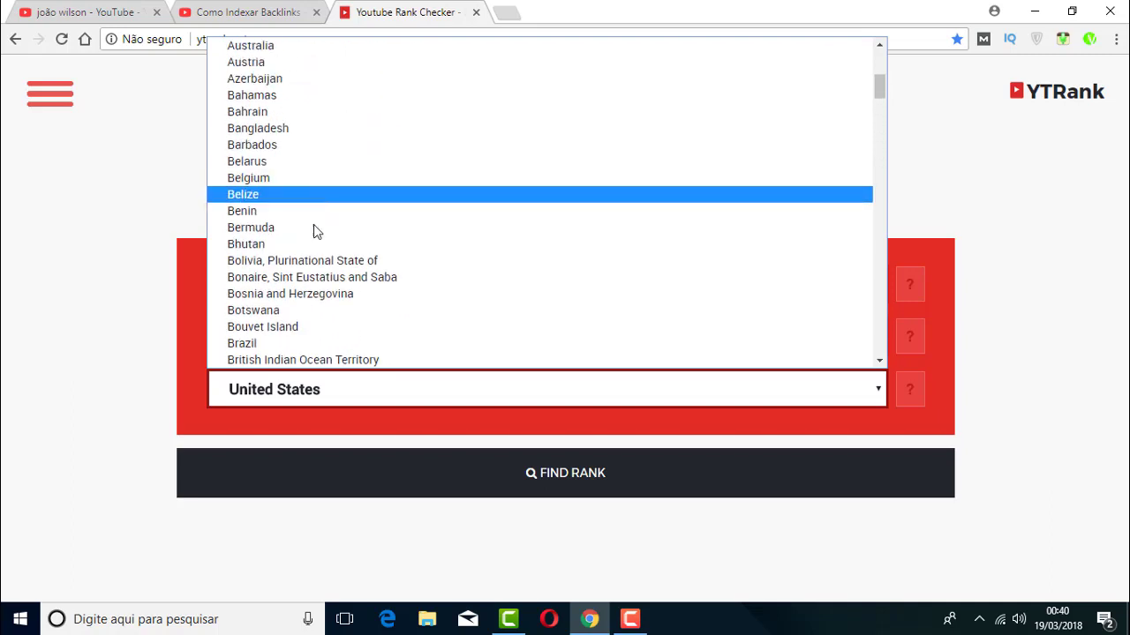
left_click(251, 341)
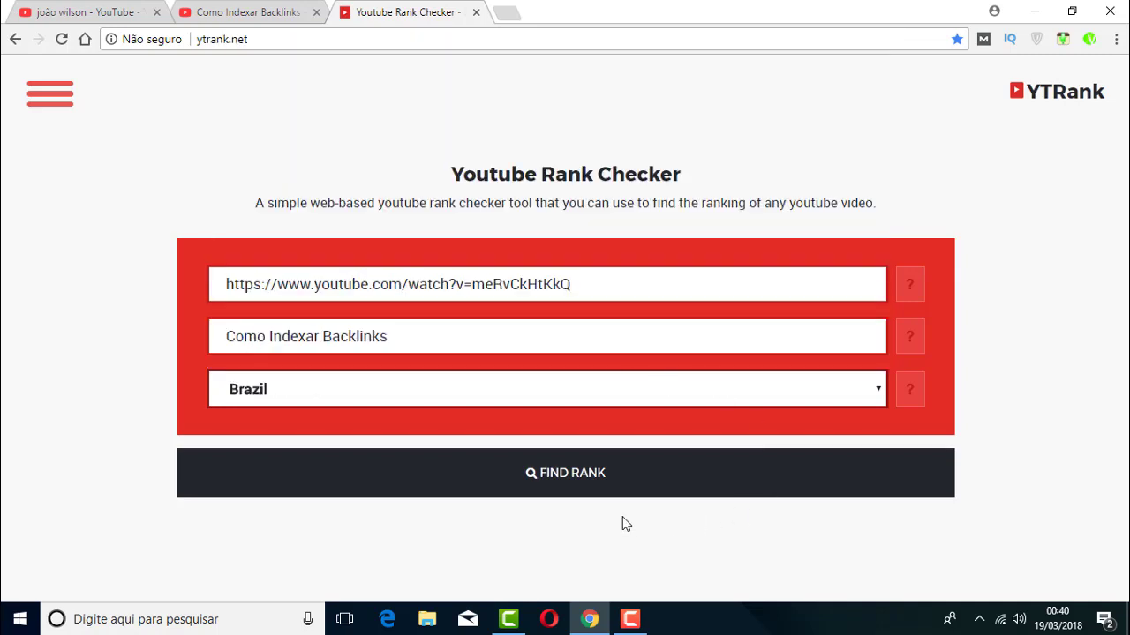
left_click(563, 474)
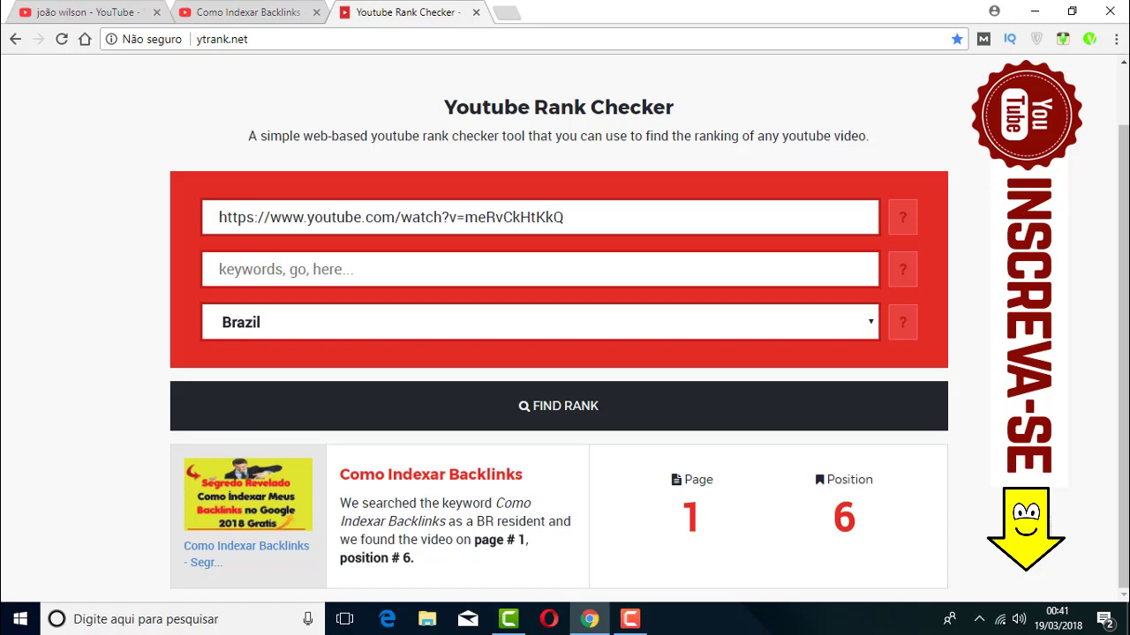
With the result showing page 1, position 6, open the screen recorder's controls
left_click(641, 615)
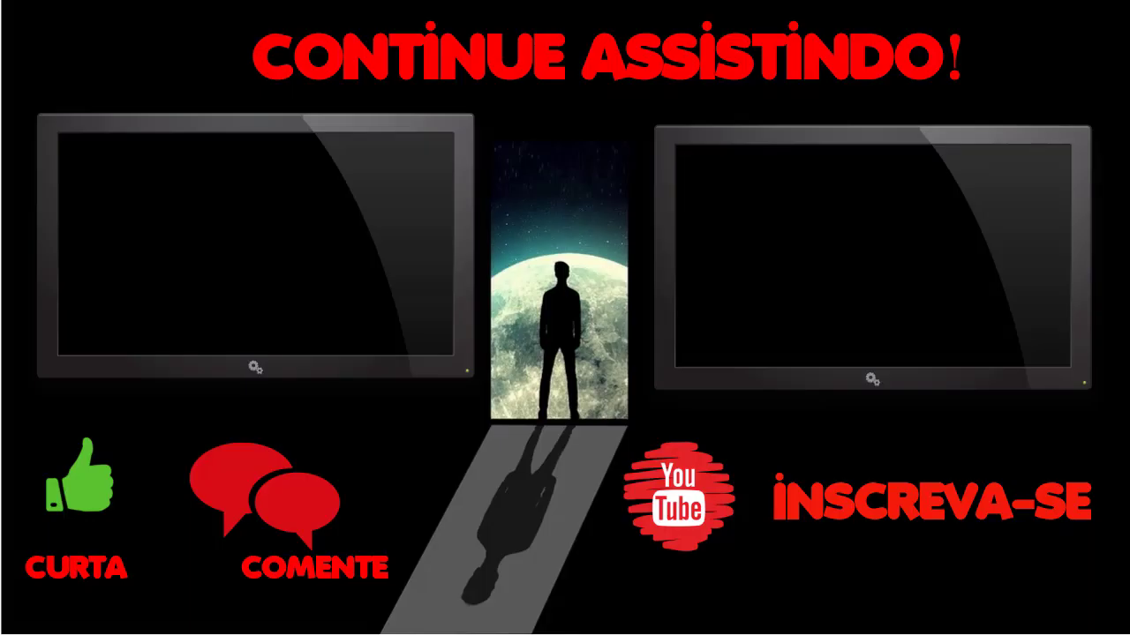